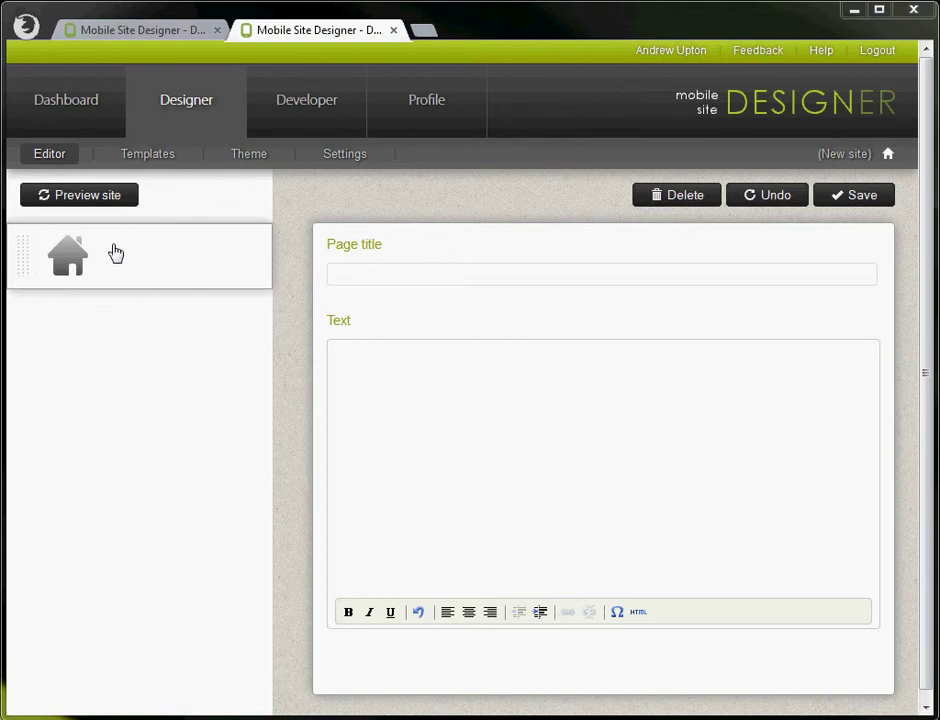
Title the home page 'Welcome', paste a Lorem ipsum paragraph as its body, and save
click(352, 277)
text(Welcome)
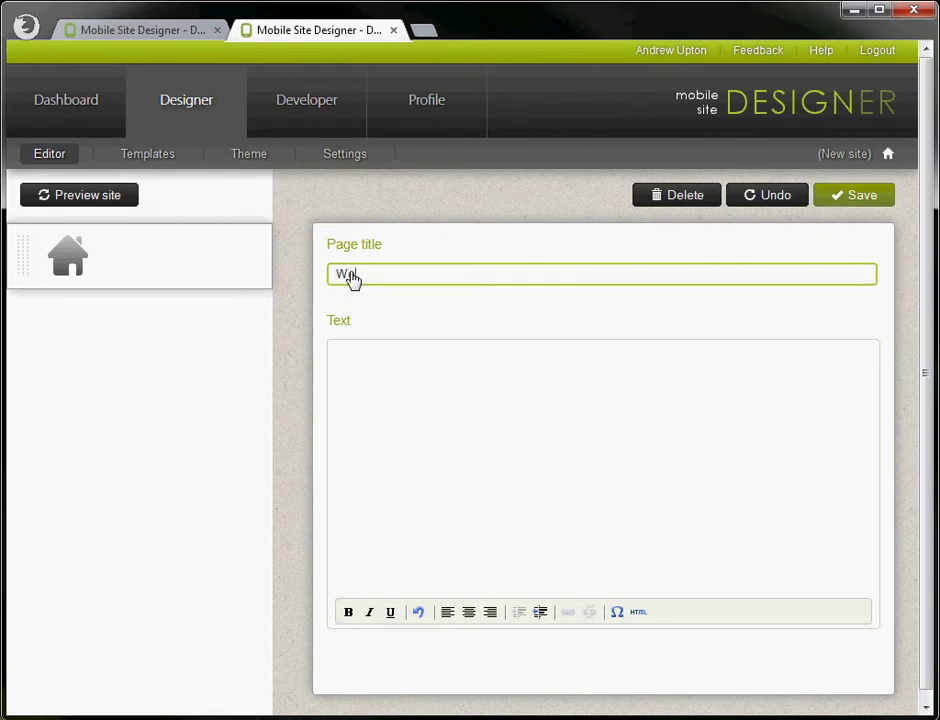
click(395, 377)
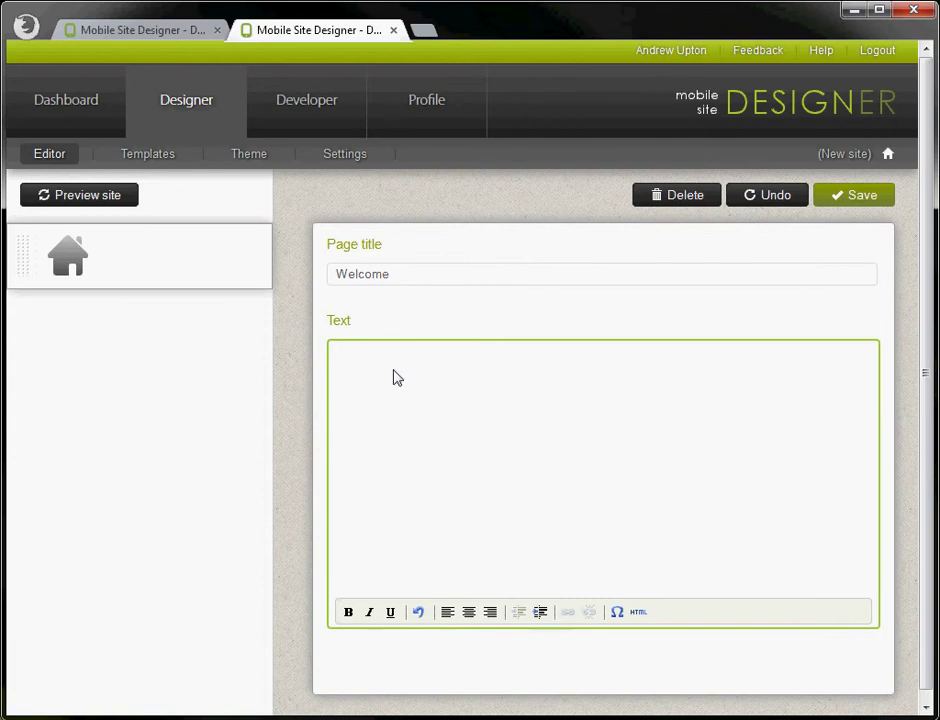
text(Lorem ipsum dolor sit amet, consectetur adipiscing elit. Mauris ullamcorper sagittis augue, ac rhoncus odio bibendum ac. Nullam aliquet sit amet dui a pharetra. Nam vitae tellus mollis nibh auctor molestie porta ac nisl. Aliquam semper ante dui, eget laoreet lectus ultrices bibendum. Suspendisse nec vehicula leo. Nam tristique mi sit amet mauris pulvinar mattis. In ut ligula eu elit feugiat ullamcorper. Sed eu imperdiet nisi.)
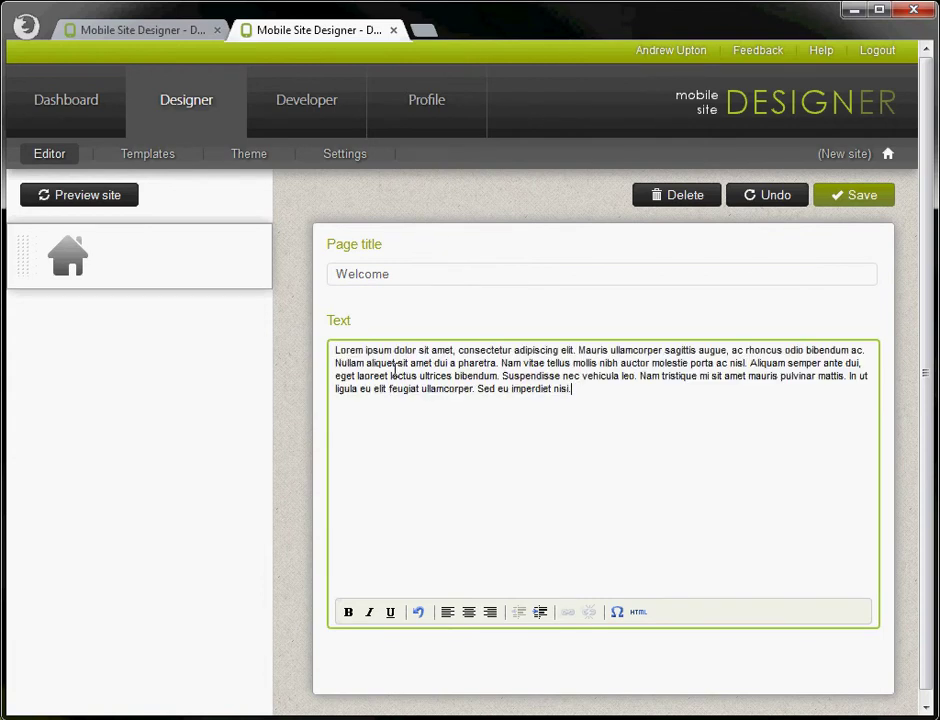
click(855, 196)
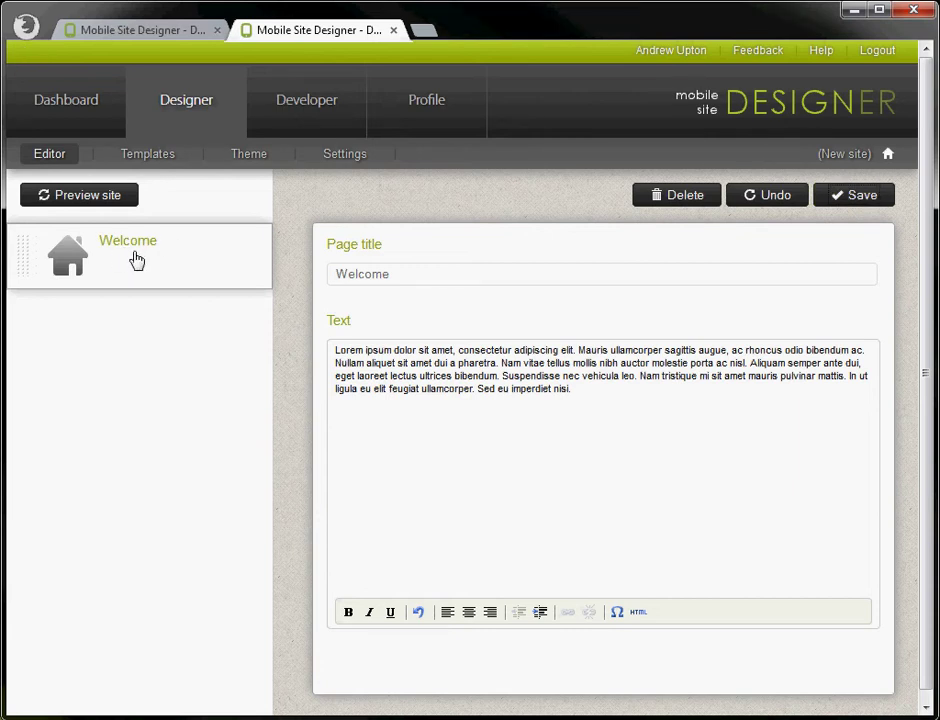
Add a Basic text template page below the Welcome page and open it for editing
click(151, 158)
drag(342, 270, 72, 311)
drag(344, 266, 42, 285)
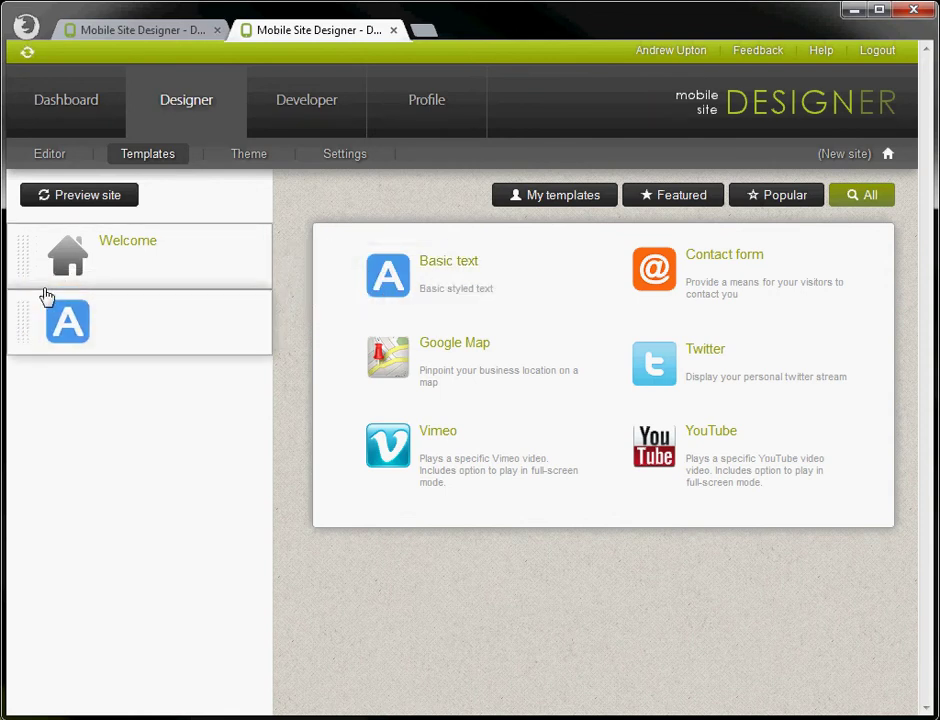
click(46, 296)
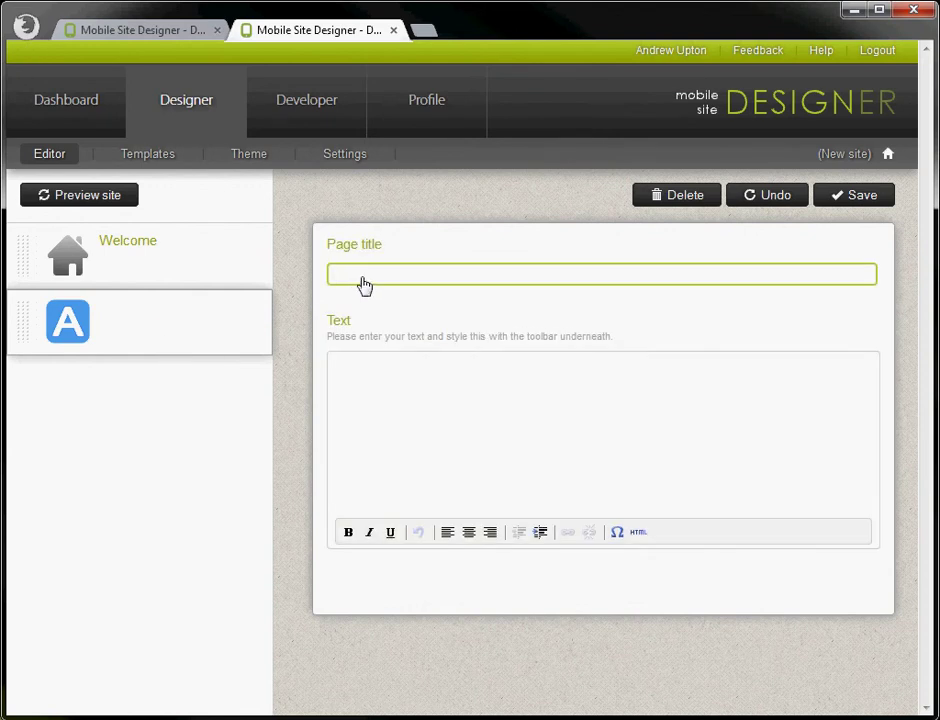
Title the new page 'Page number 1' and paste the Lorem ipsum paragraph without a blank line
text(Page number 1)
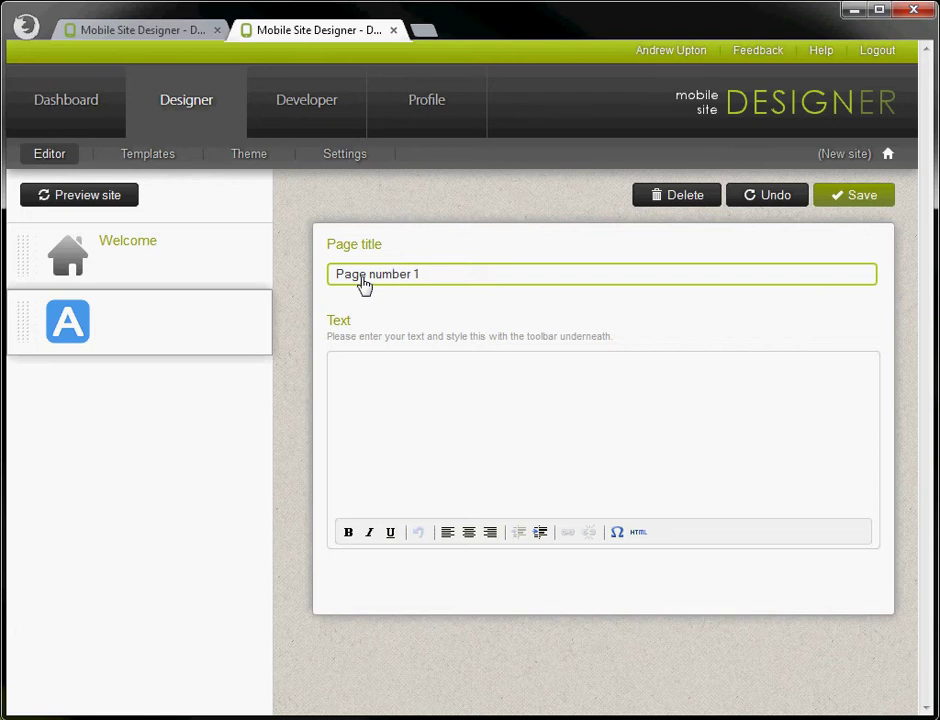
key(Tab)
text(Lorem ipsum dolor sit amet, consectetur adipiscing elit. Mauris ullamcorper sagittis augue, ac rhoncus odio bibendum ac. Nullam aliquet sit amet dui a pharetra. Nam vitae tellus mollis nibh auctor molestie porta ac nisl. Aliquam semper ante dui, eget laoreet lectus ultrices bibendum. Suspendisse nec vehicula leo. Nam tristique mi sit amet mauris pulvinar mattis. In ut ligula eu elit feugiat ullamcorper. Sed eu imperdiet nisi.)
key(Up)
key(Up)
key(Up)
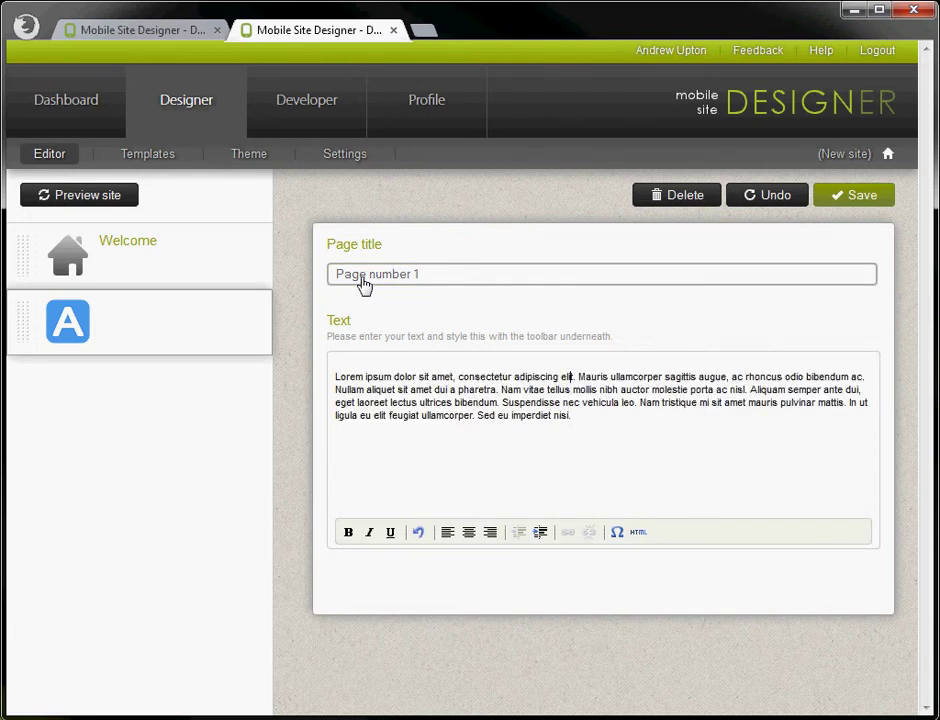
key(Left)
key(Left)
key(Left)
key(Left)
key(Left)
key(Left)
key(Left)
key(Left)
key(Left)
key(Left)
key(Left)
key(Left)
key(Left)
key(Left)
key(Left)
key(Left)
key(Left)
key(Left)
key(Left)
key(Left)
key(Left)
key(Left)
key(Delete)
Make the opening 'Lorem ipsum' bold on its own heading line, then save the page
click(333, 361)
drag(390, 361, 331, 361)
click(348, 532)
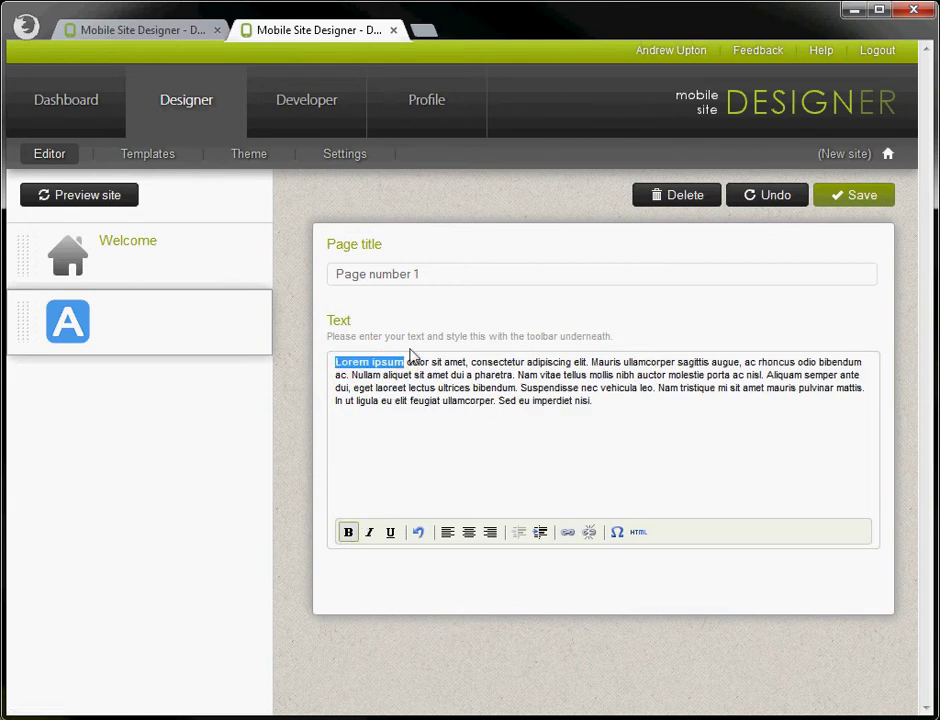
click(501, 364)
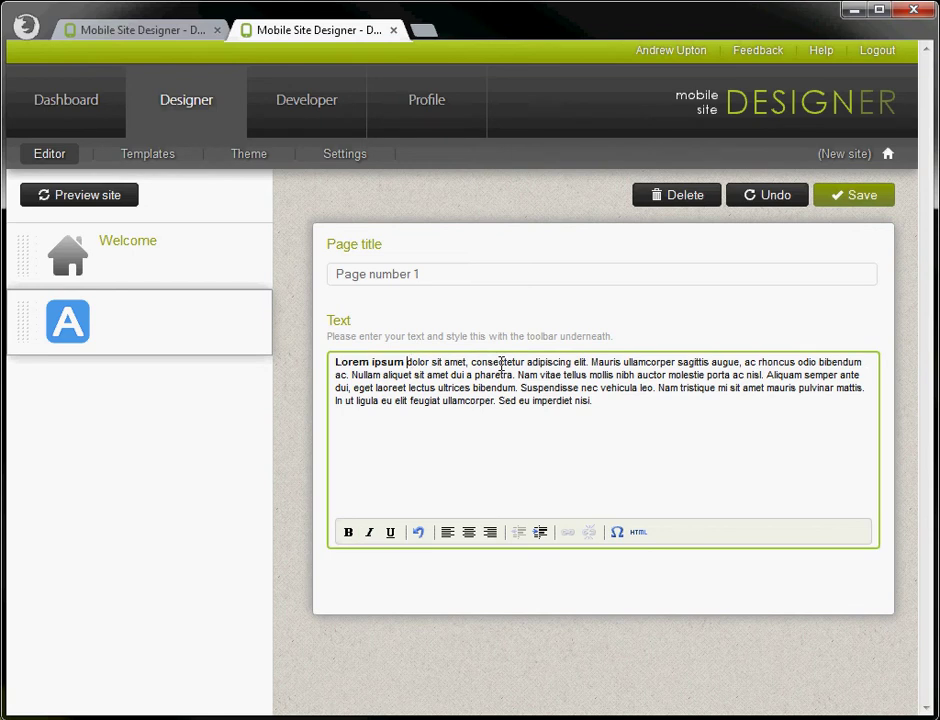
key(Return)
key(Return)
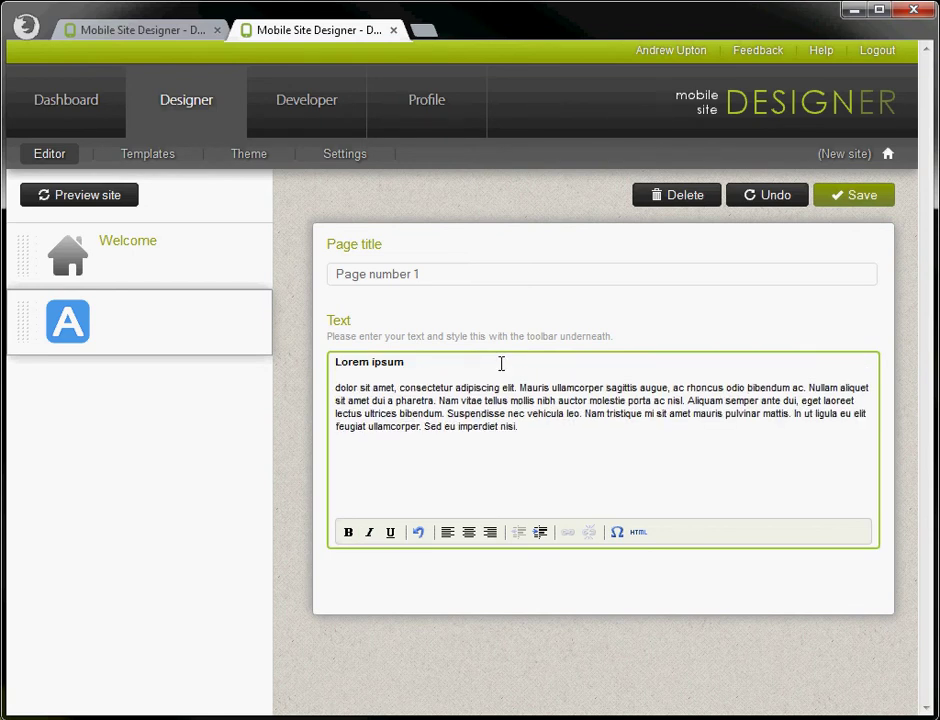
click(860, 203)
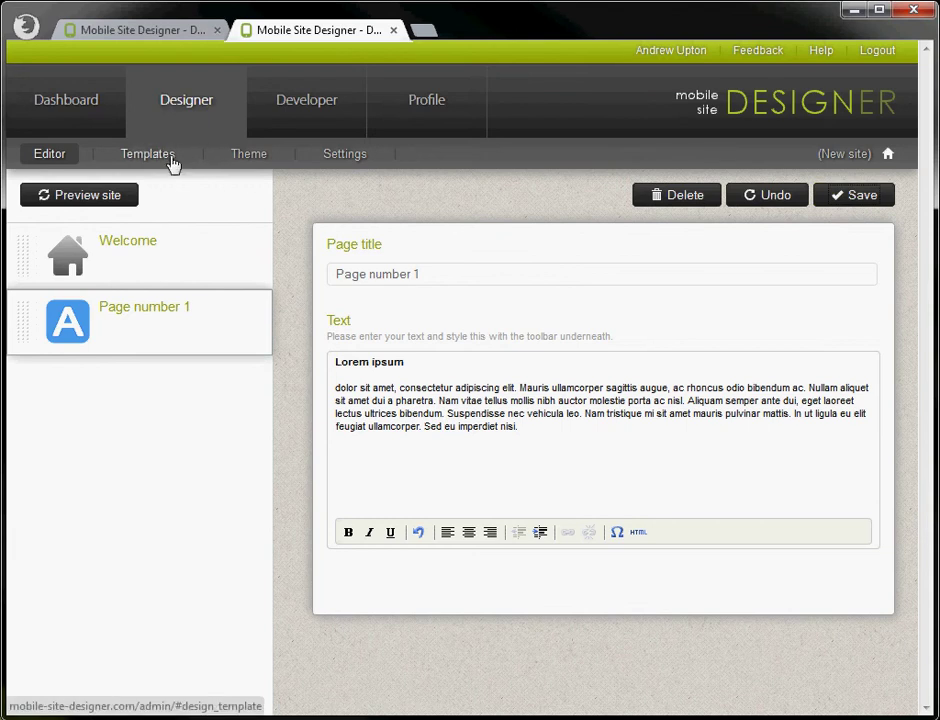
Try the Midnight veil 'Green on black' theme, then reapply the iPhone clone theme
click(253, 158)
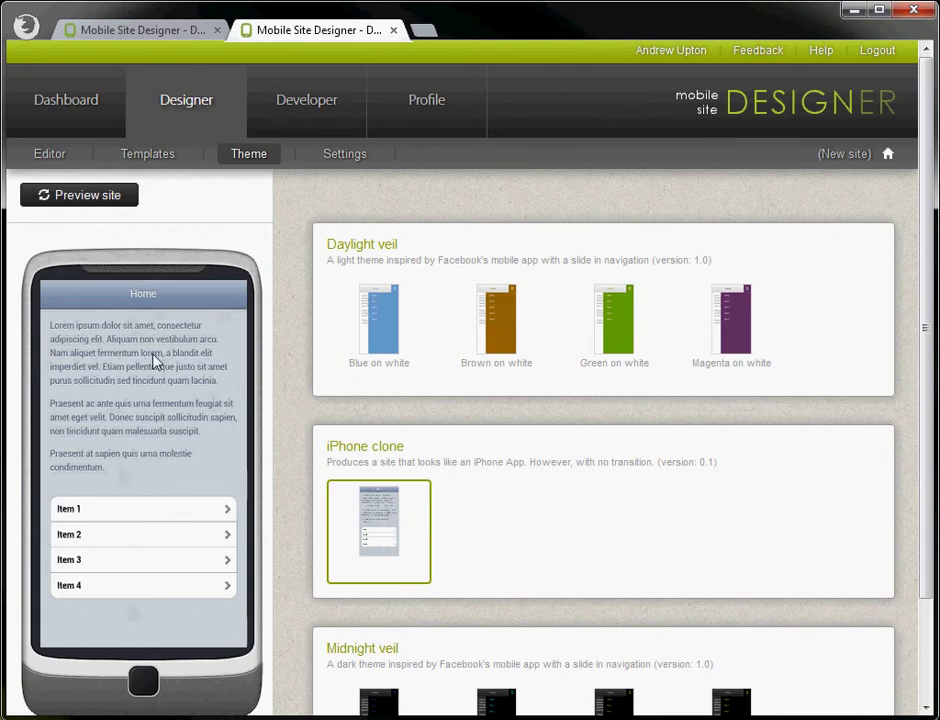
scroll(516, 483, down, 3)
click(636, 622)
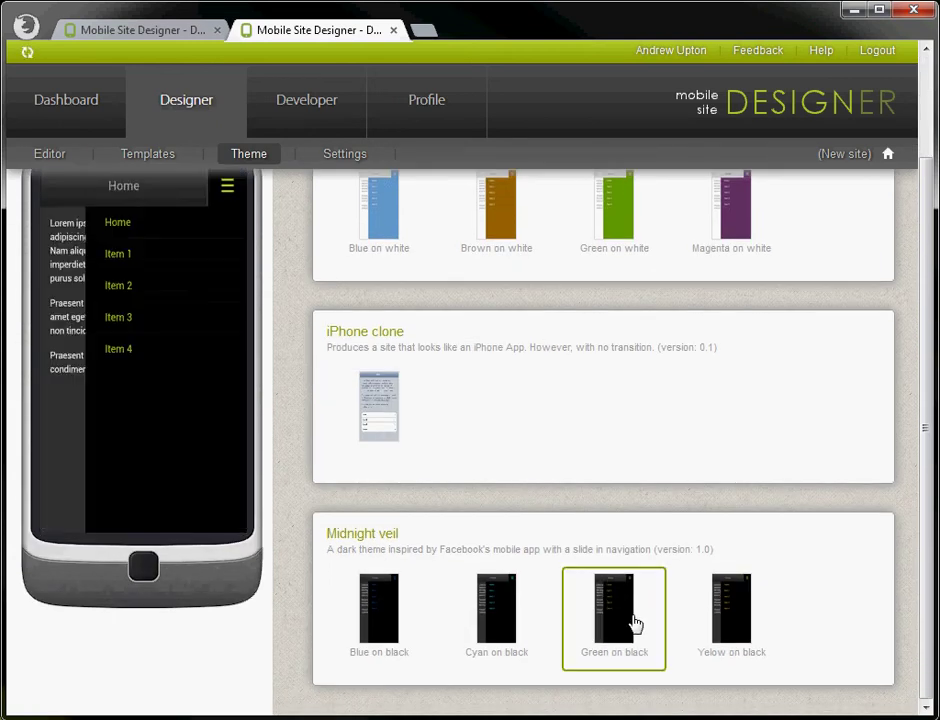
scroll(193, 390, up, 3)
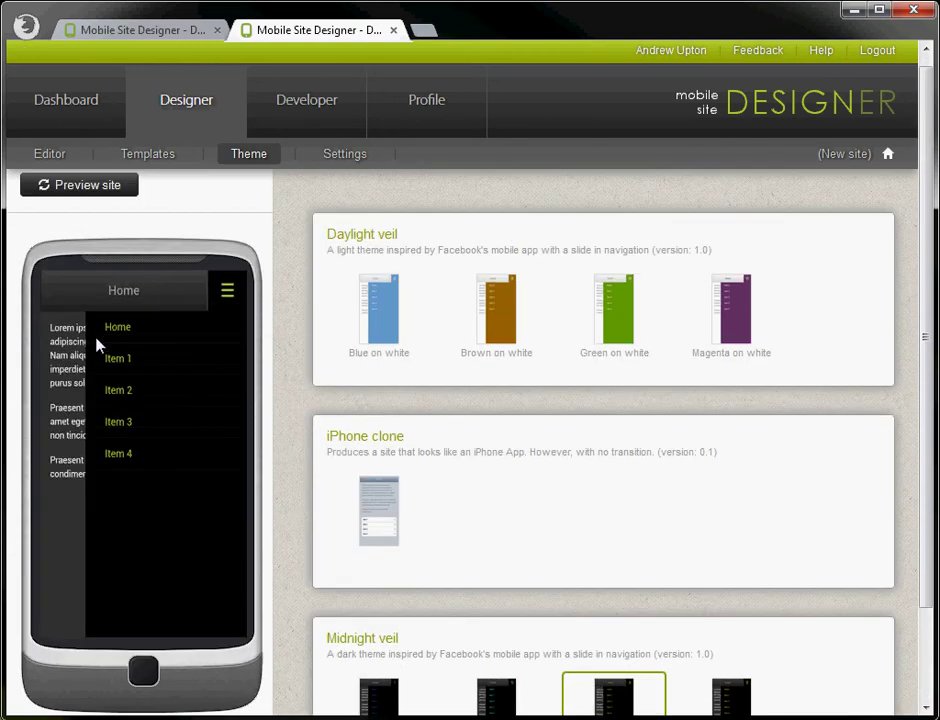
click(385, 538)
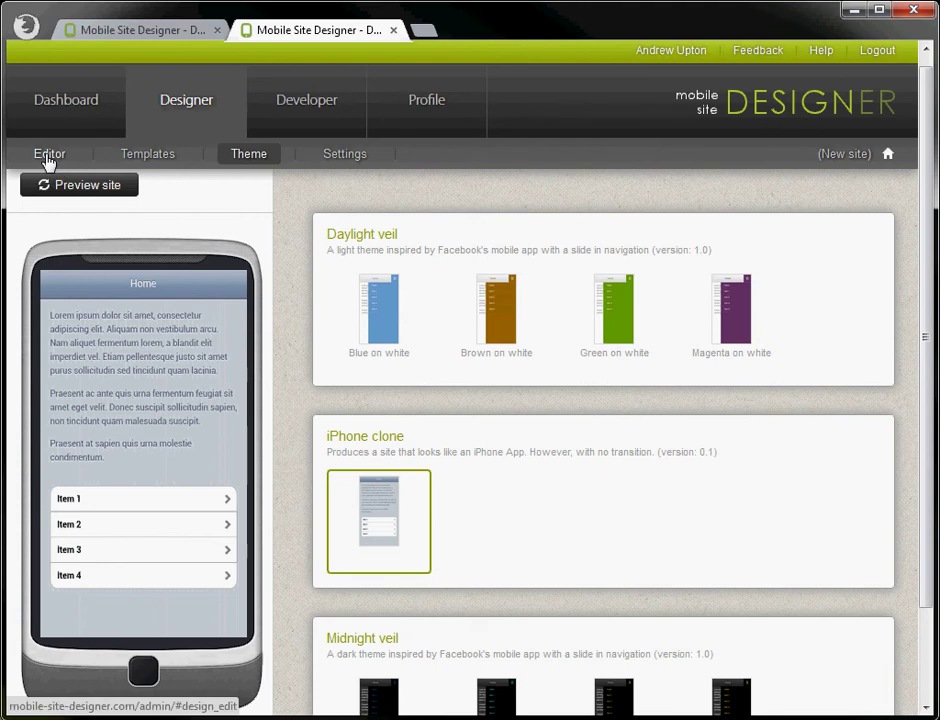
click(48, 157)
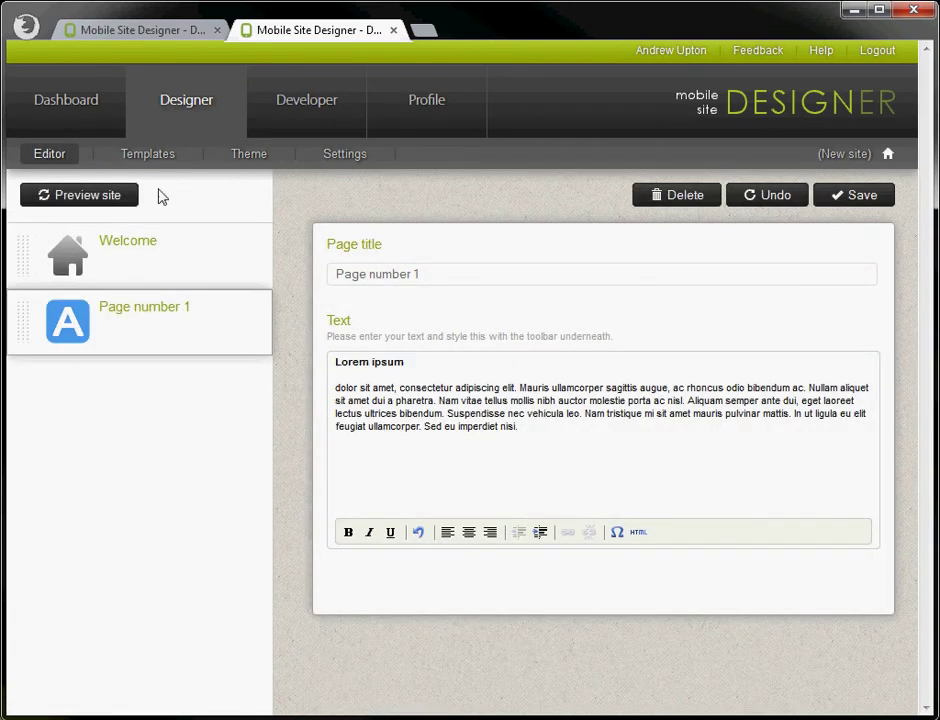
click(161, 165)
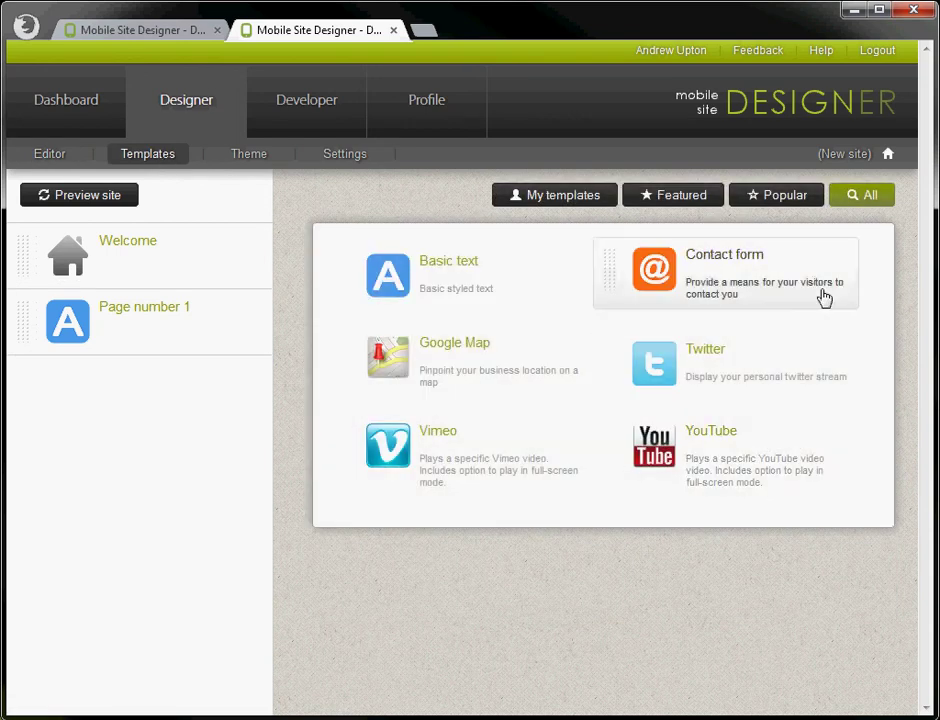
click(786, 196)
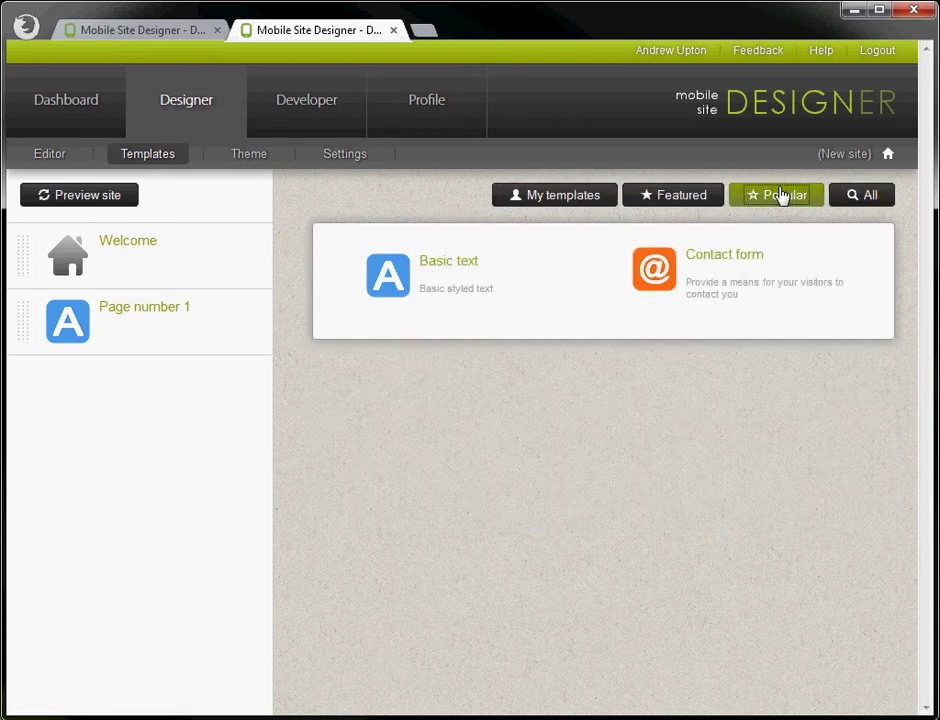
click(678, 201)
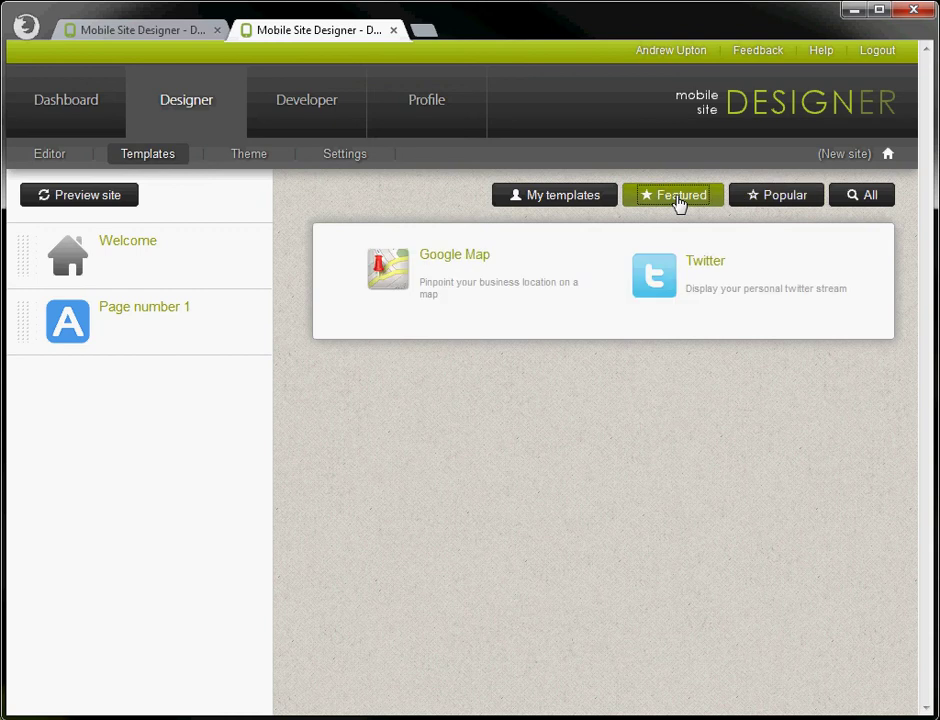
click(247, 154)
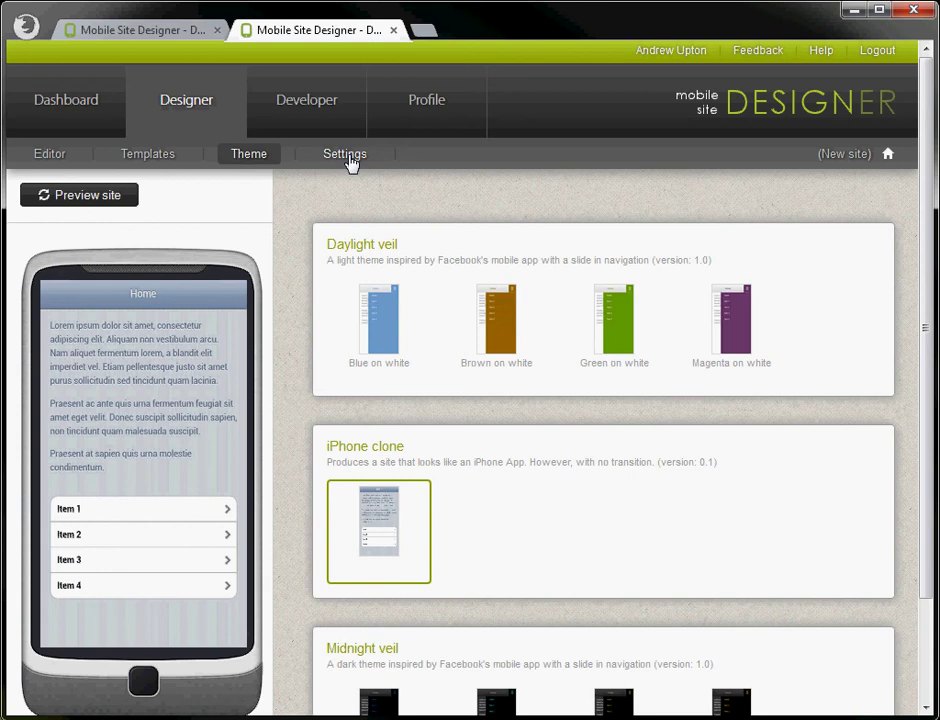
Replace the placeholder site name in Settings with 'My new site' and save
click(345, 156)
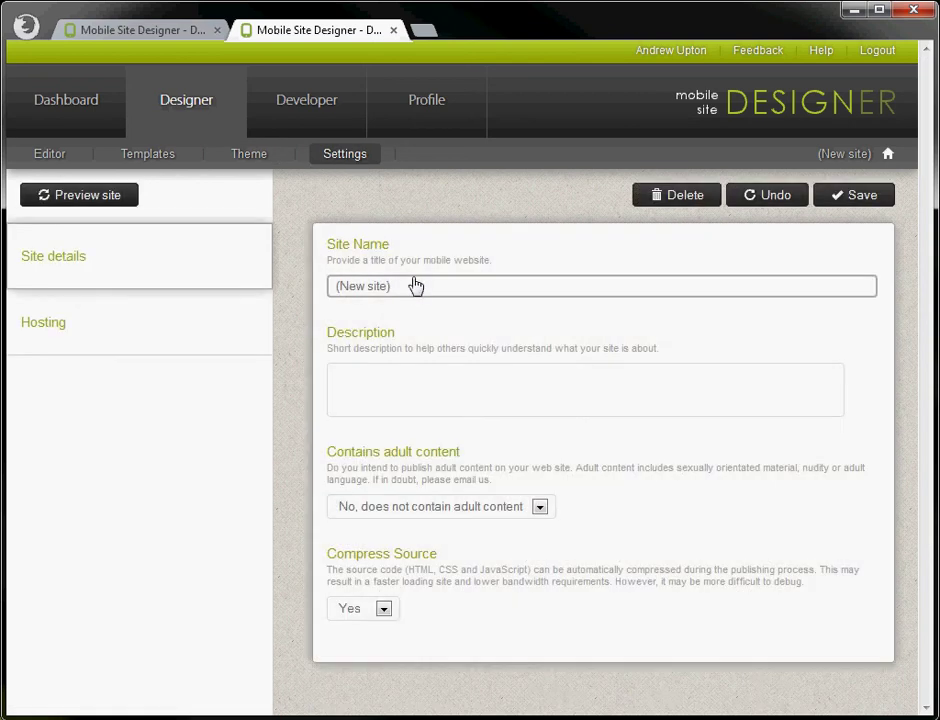
drag(388, 286, 321, 290)
text(My)
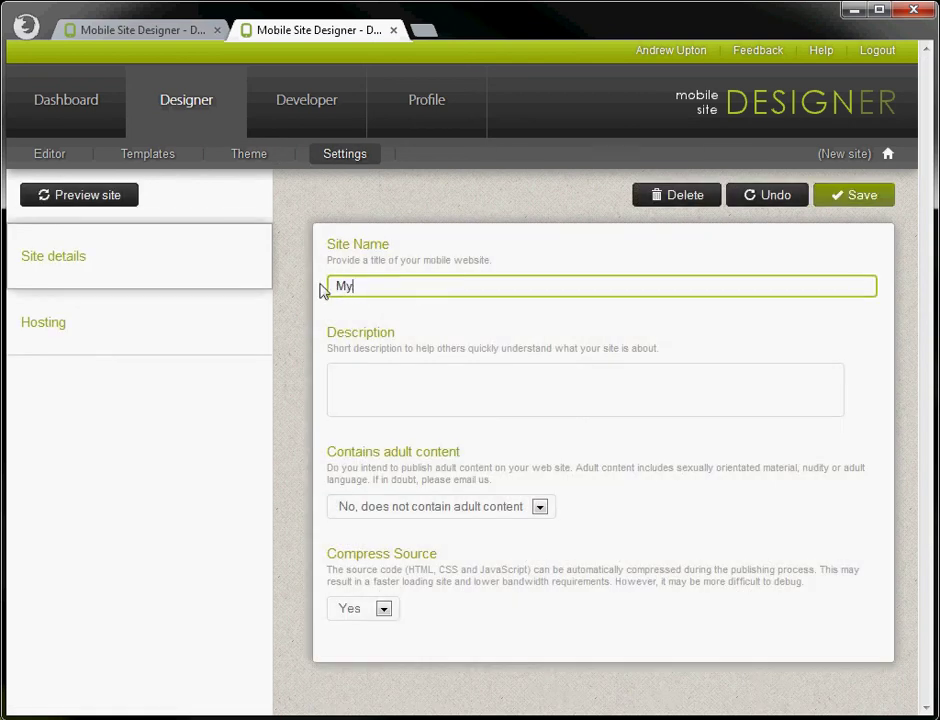
text( new site)
click(860, 200)
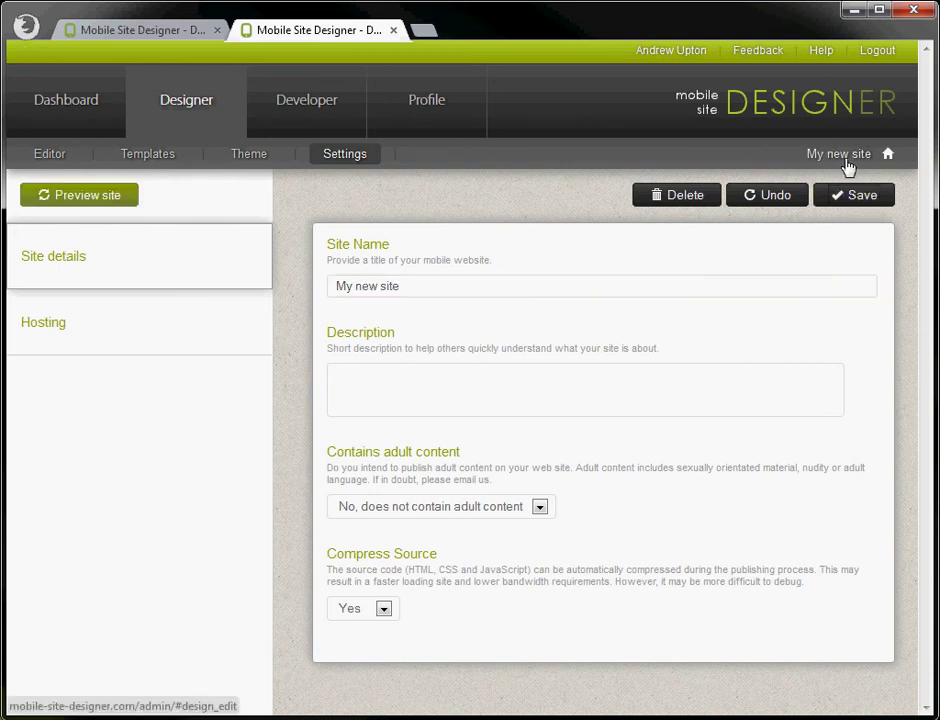
Generate a site preview that shows a QR code for scanning on a phone
click(97, 203)
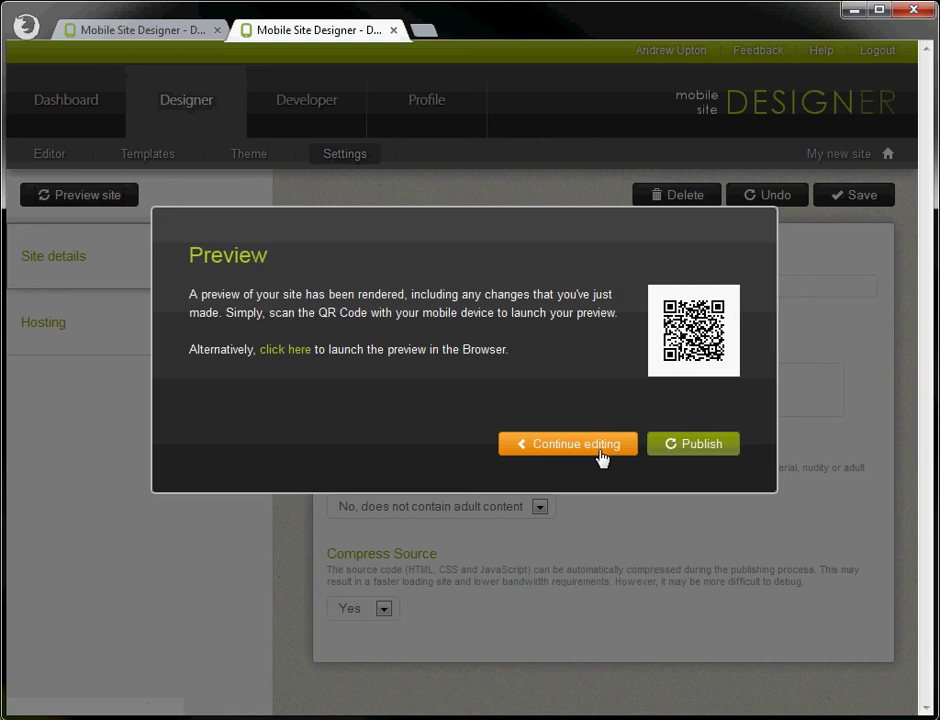
Publish the site live from the Preview dialog to home.mobile-site-designer.com/14
click(706, 447)
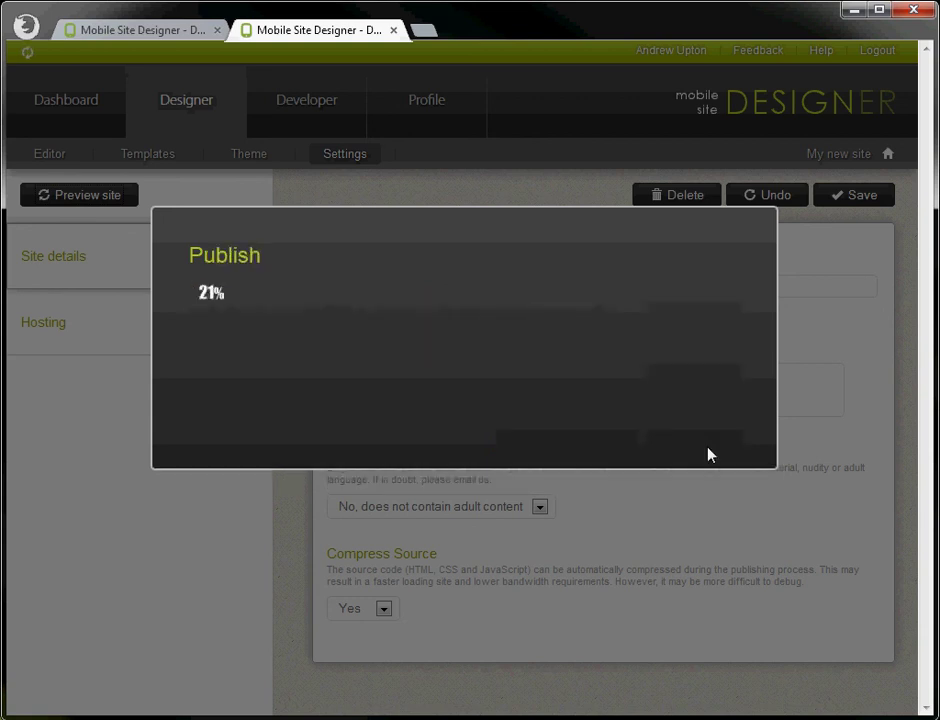